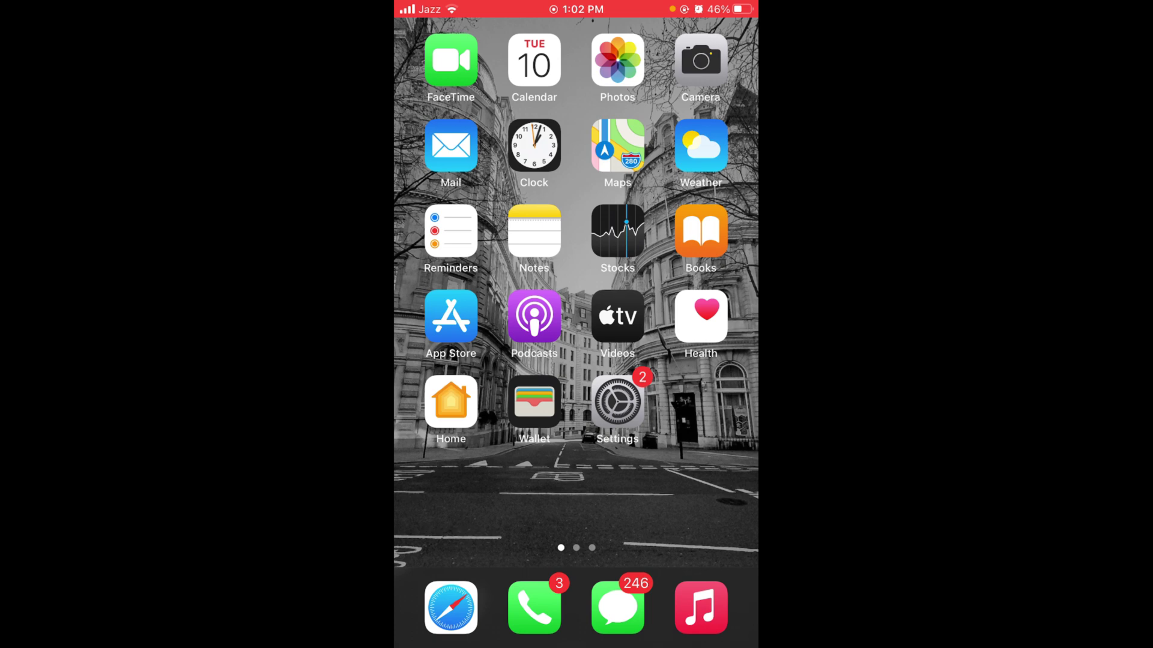
Step: Launch Facebook from the second home screen page to reach the news feed
drag(684, 360, 468, 360)
click(539, 400)
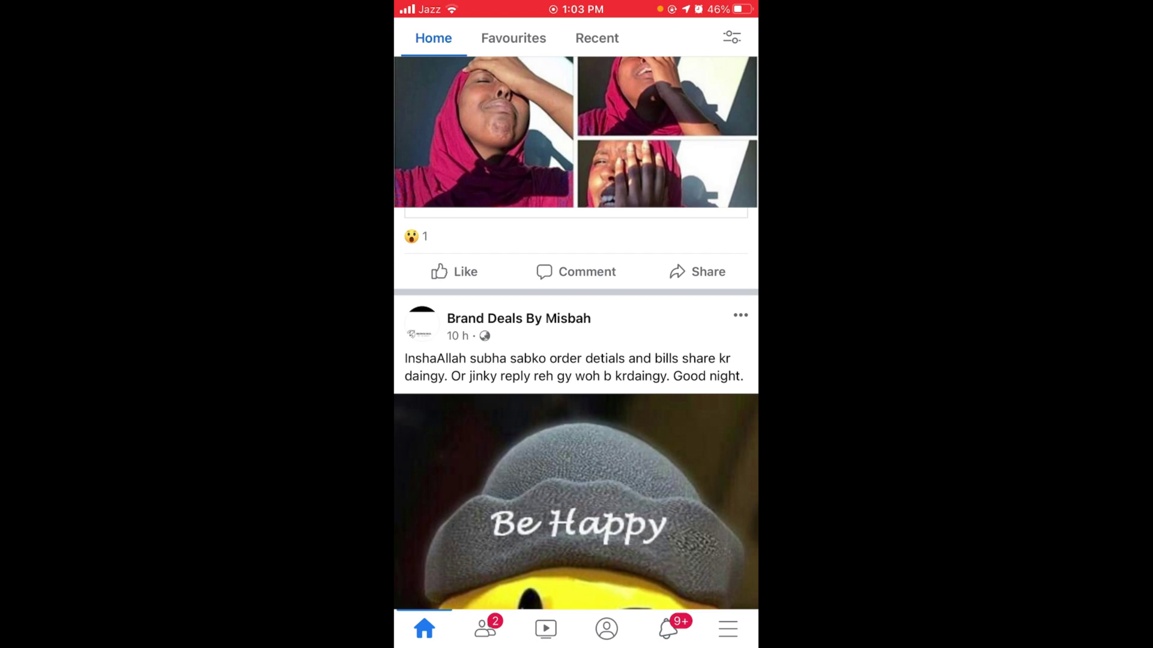
Step: Open your own profile to show the 20 May and 4 May timeline posts
click(728, 629)
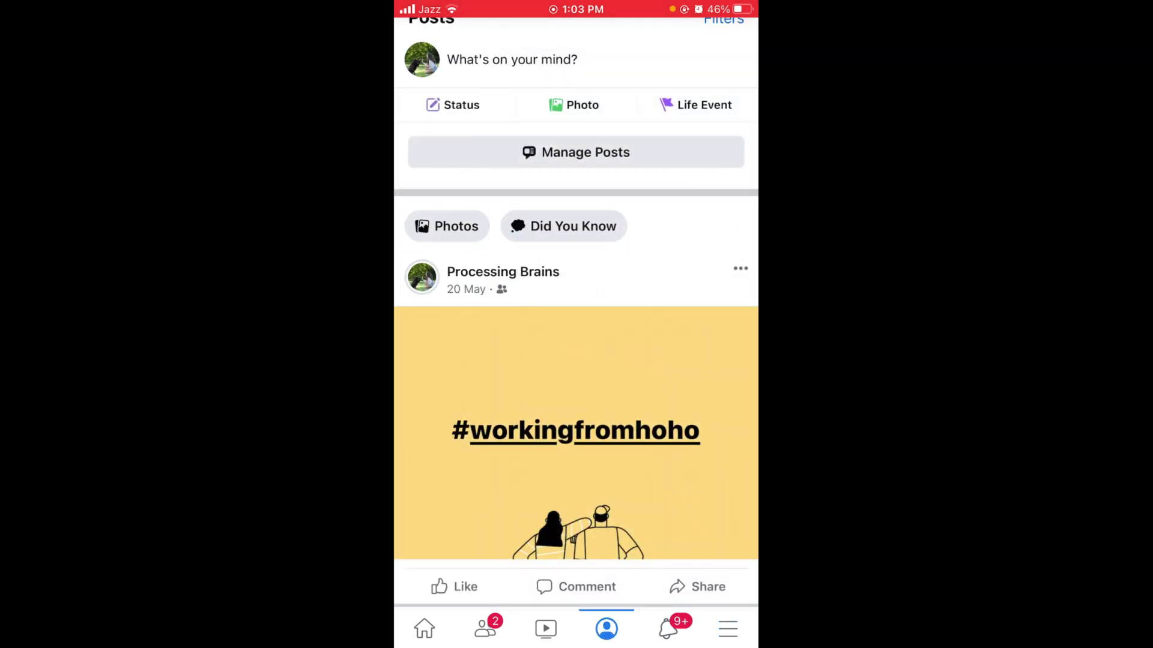
scroll(576, 324, up, 5)
scroll(577, 324, down, 5)
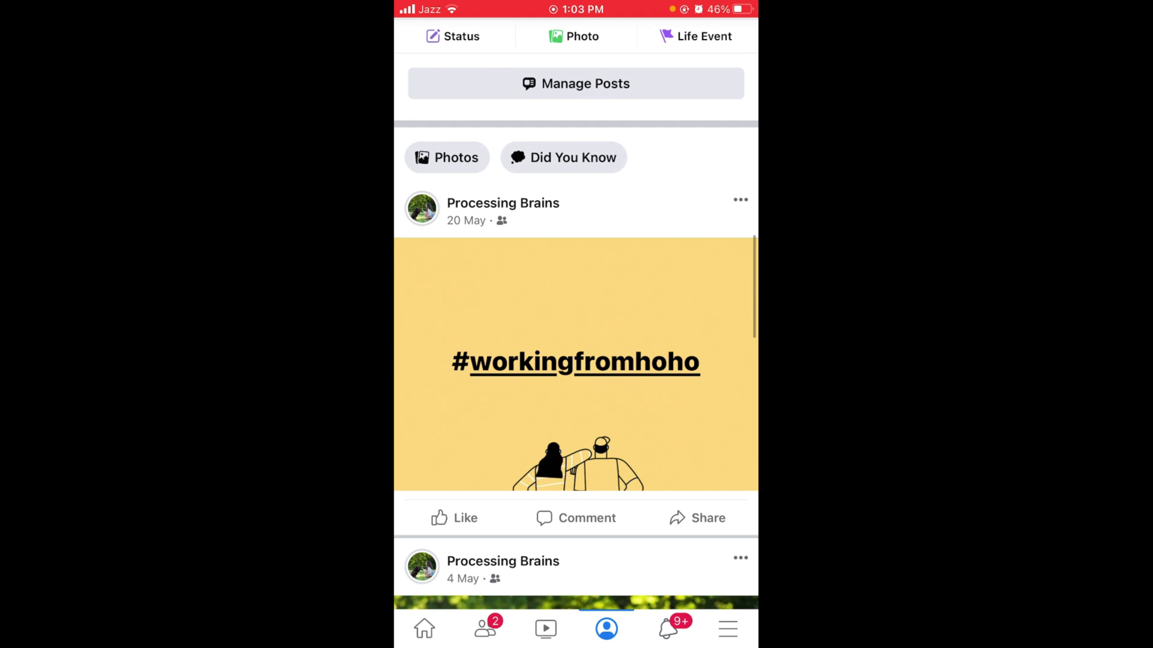
scroll(576, 324, down, 1)
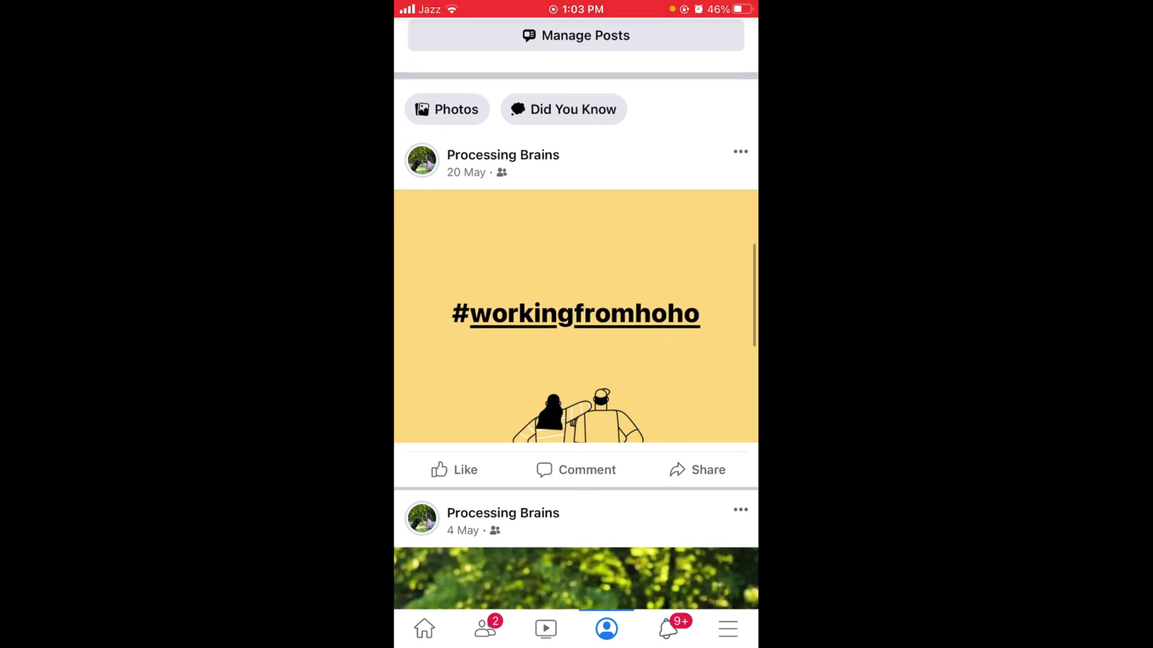
scroll(576, 324, down, 1)
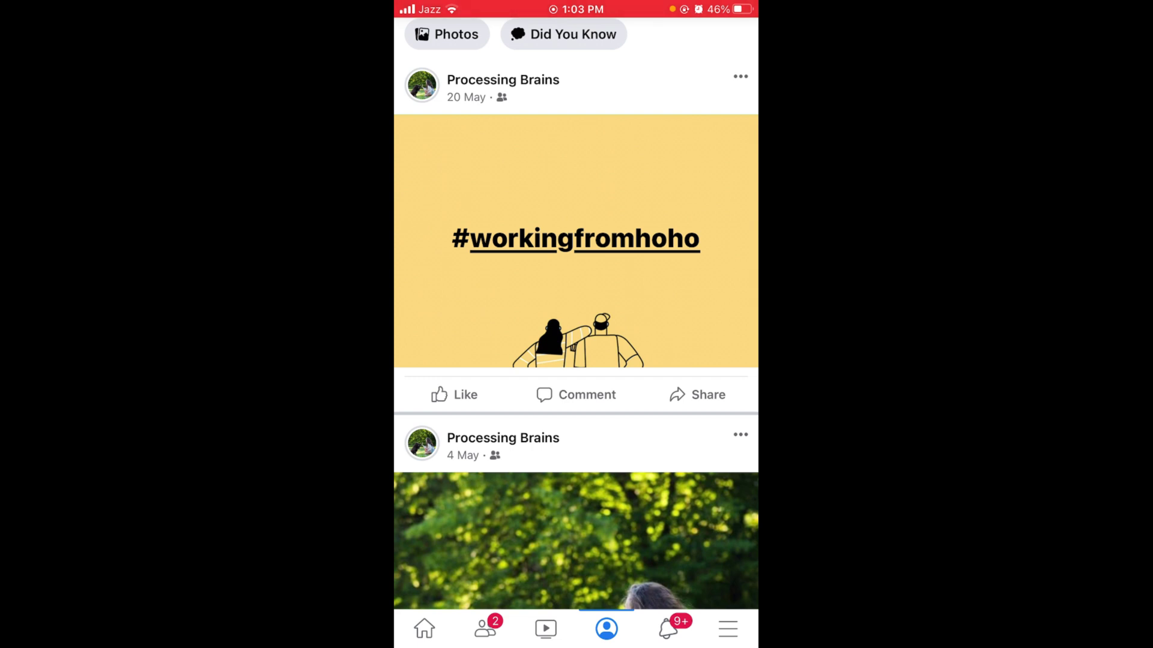
scroll(576, 324, up, 1)
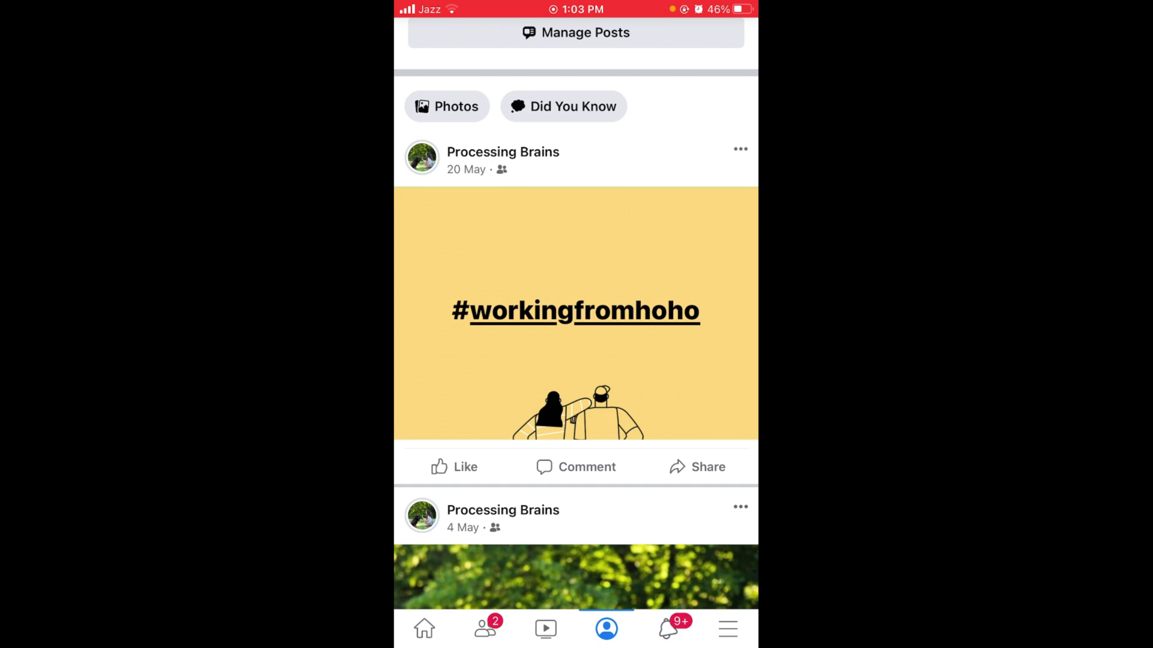
Step: Move the 20 May #workingfromhoho post to the archive and return to the first home screen page
click(740, 149)
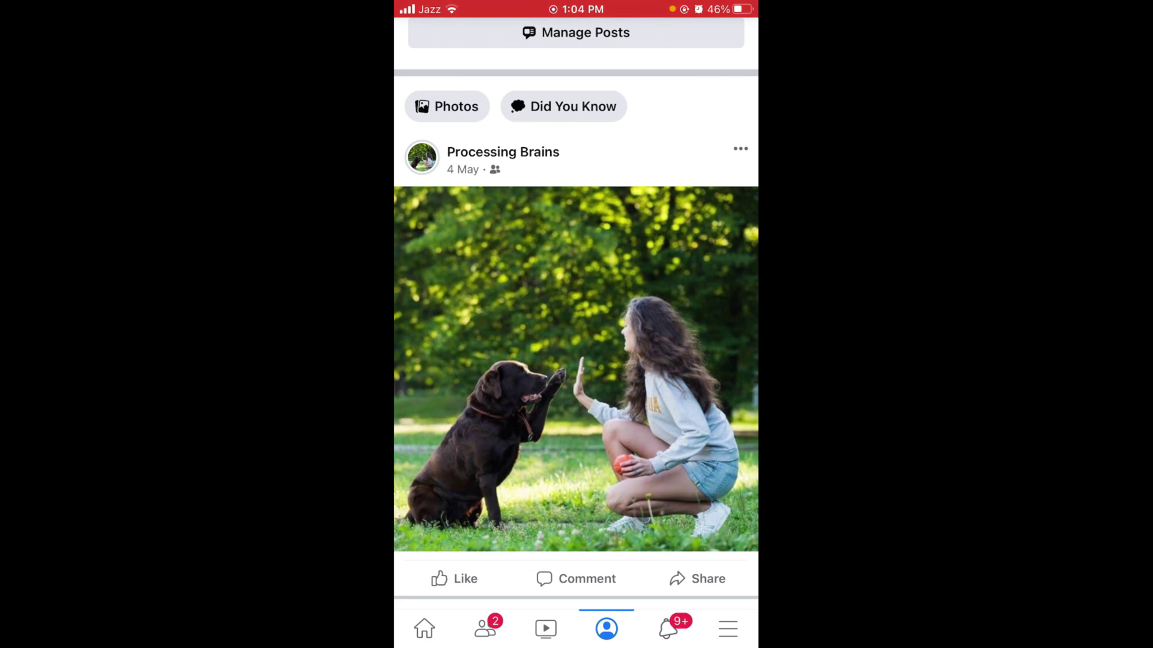
key(super)
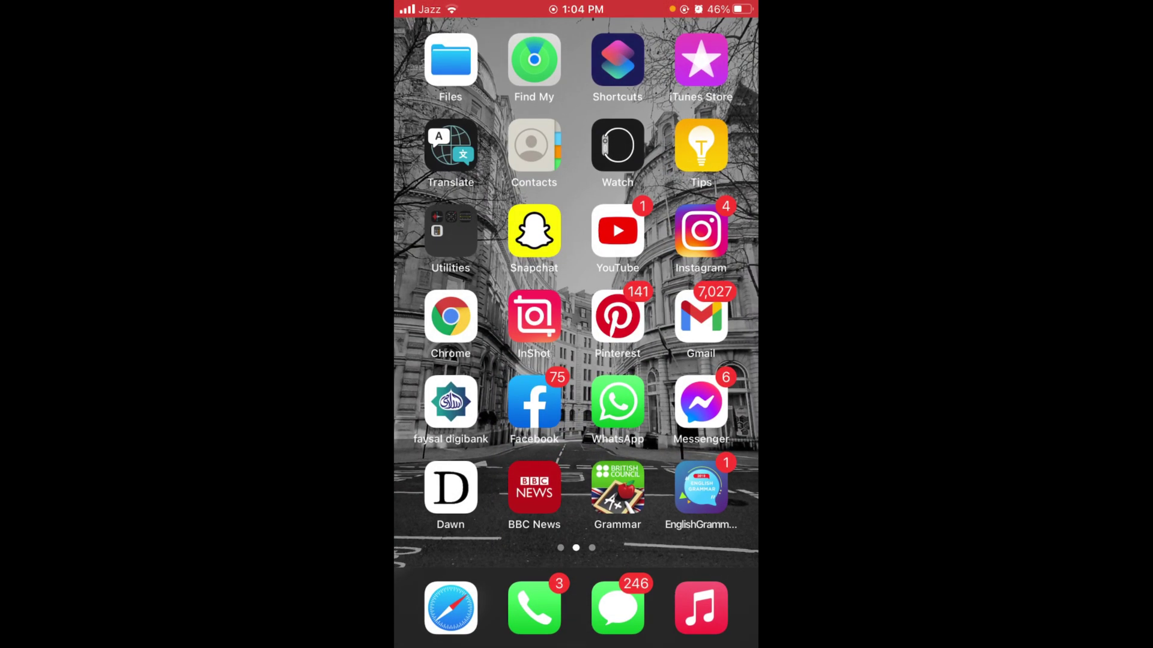
drag(451, 325, 703, 324)
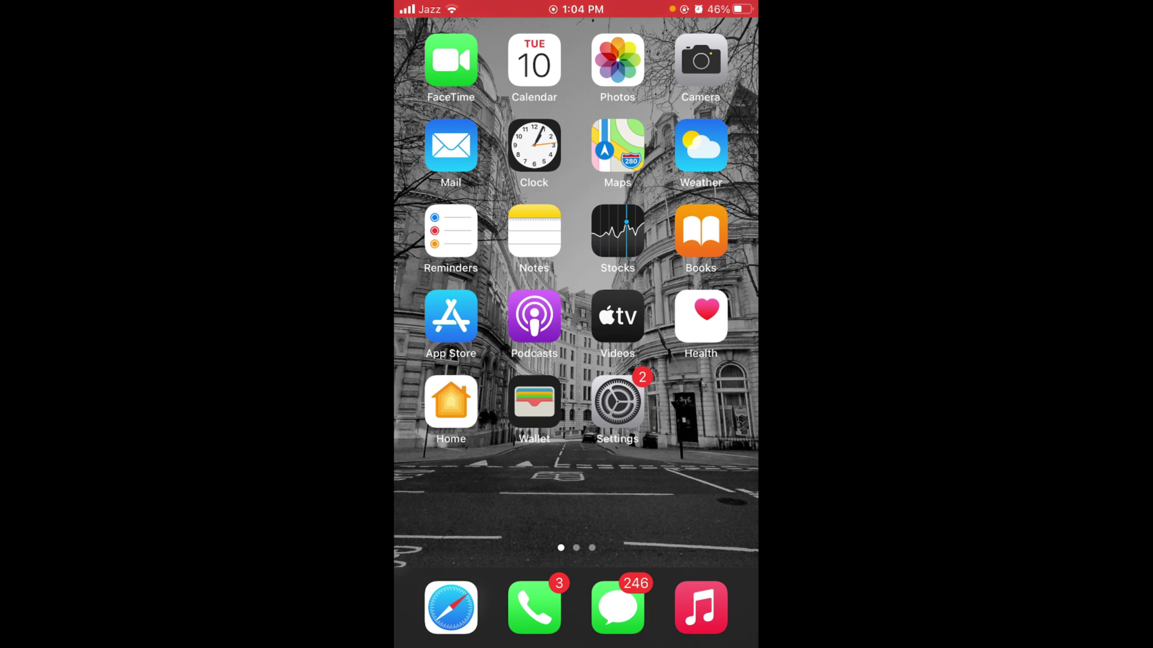